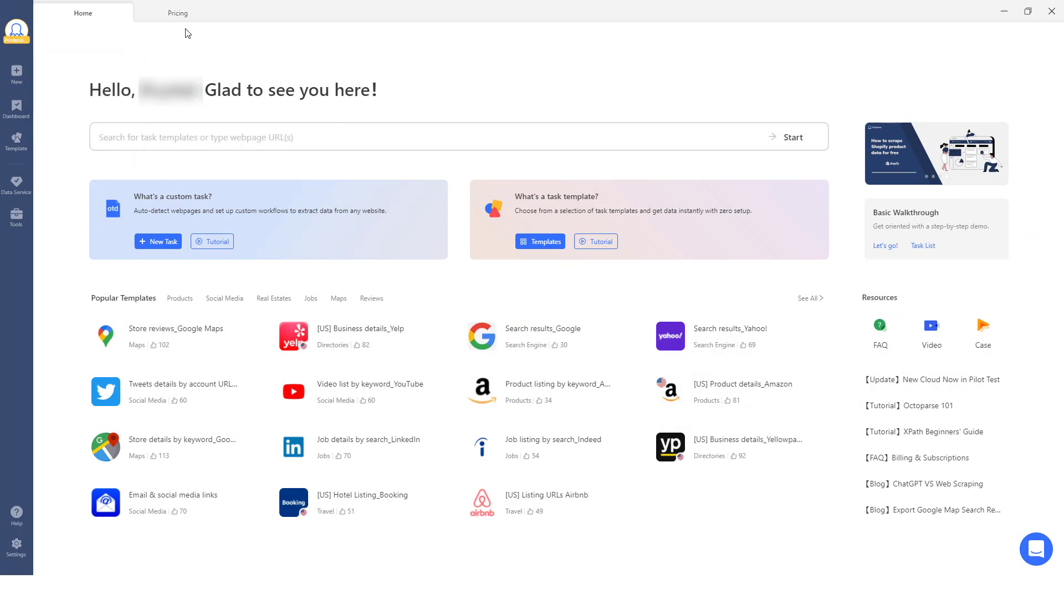
- Look over the pricing plans, then browse the gallery of ready-made task templates
{"action": "left_click", "coordinate": [177, 14]}
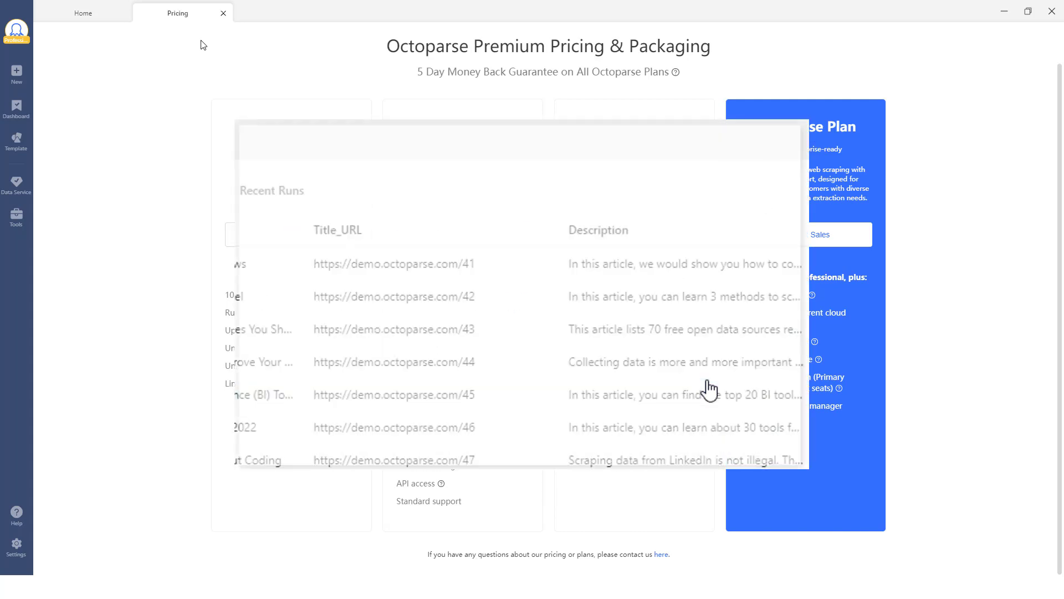
{"action": "left_click", "coordinate": [224, 15]}
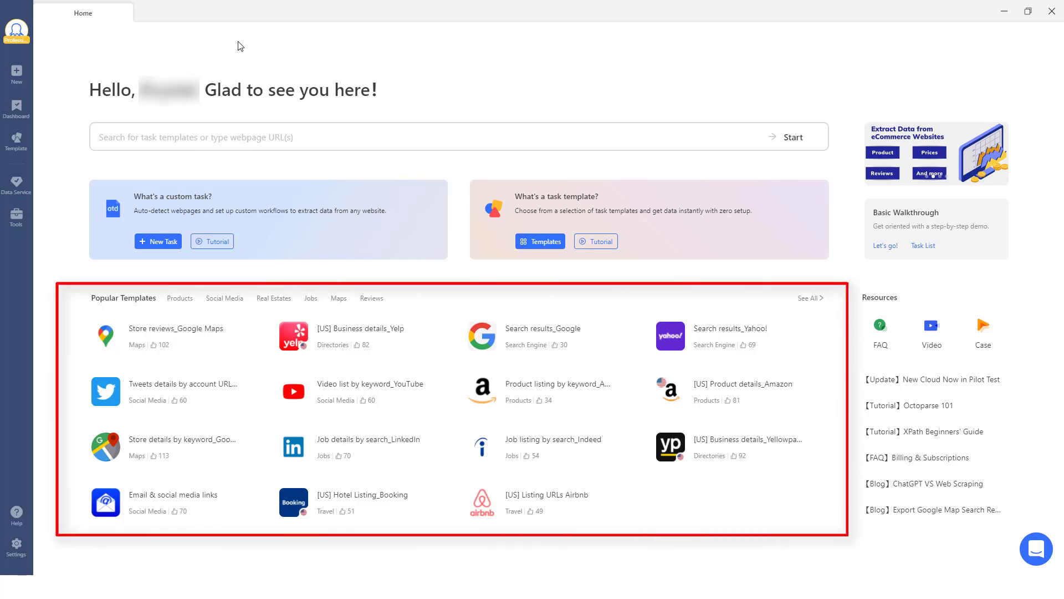
{"action": "left_click", "coordinate": [28, 142]}
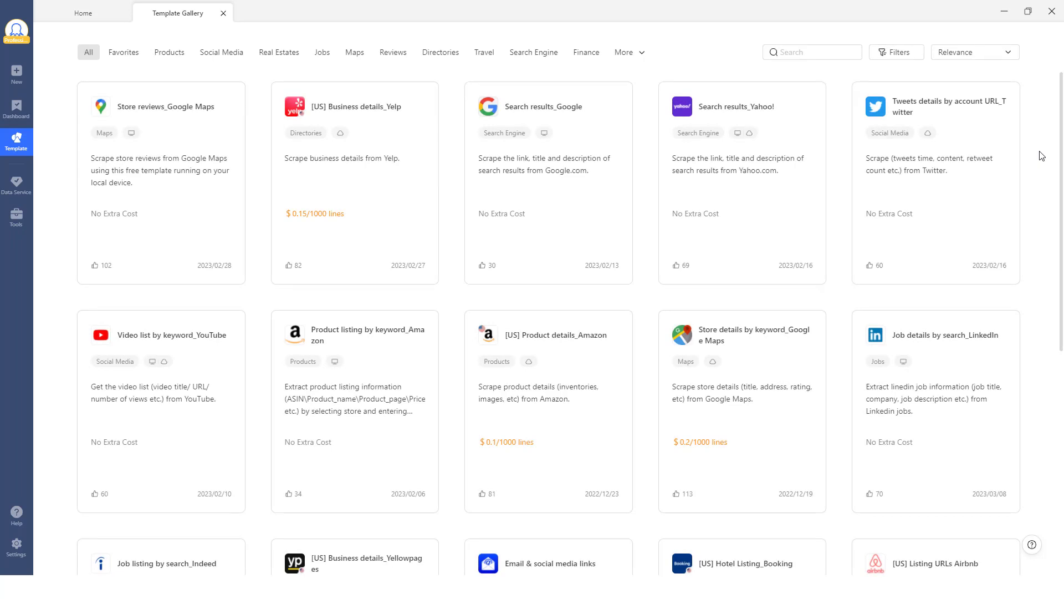
{"action": "scroll", "coordinate": [1042, 156], "scroll_direction": "down", "scroll_amount": 2}
{"action": "scroll", "coordinate": [1042, 156], "scroll_direction": "down", "scroll_amount": 2}
{"action": "scroll", "coordinate": [1043, 156], "scroll_direction": "down", "scroll_amount": 2}
{"action": "scroll", "coordinate": [1042, 156], "scroll_direction": "down", "scroll_amount": 1}
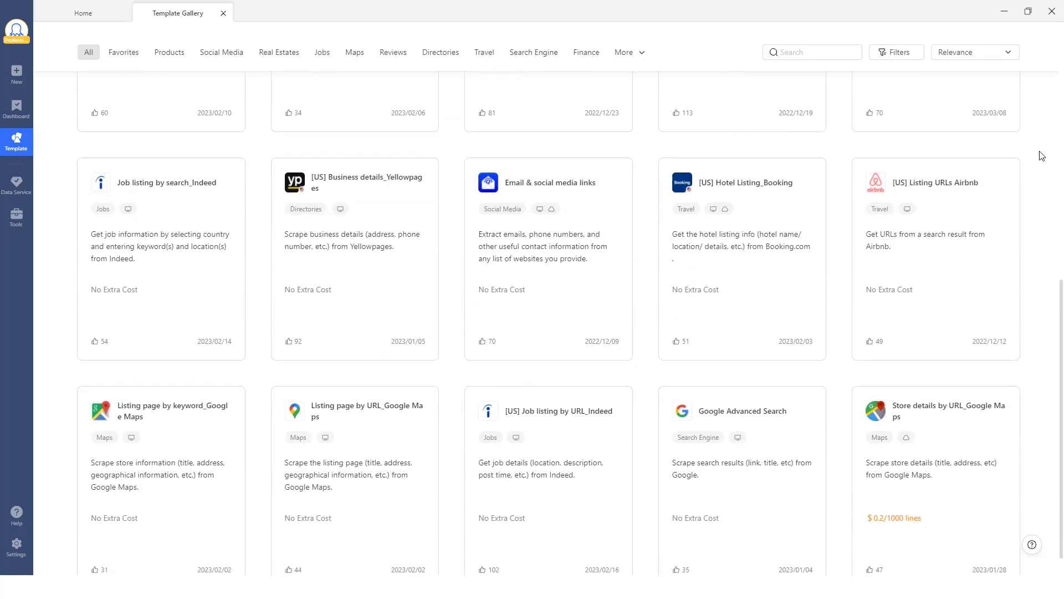
{"action": "scroll", "coordinate": [1042, 156], "scroll_direction": "down", "scroll_amount": 2}
{"action": "scroll", "coordinate": [1043, 156], "scroll_direction": "down", "scroll_amount": 1}
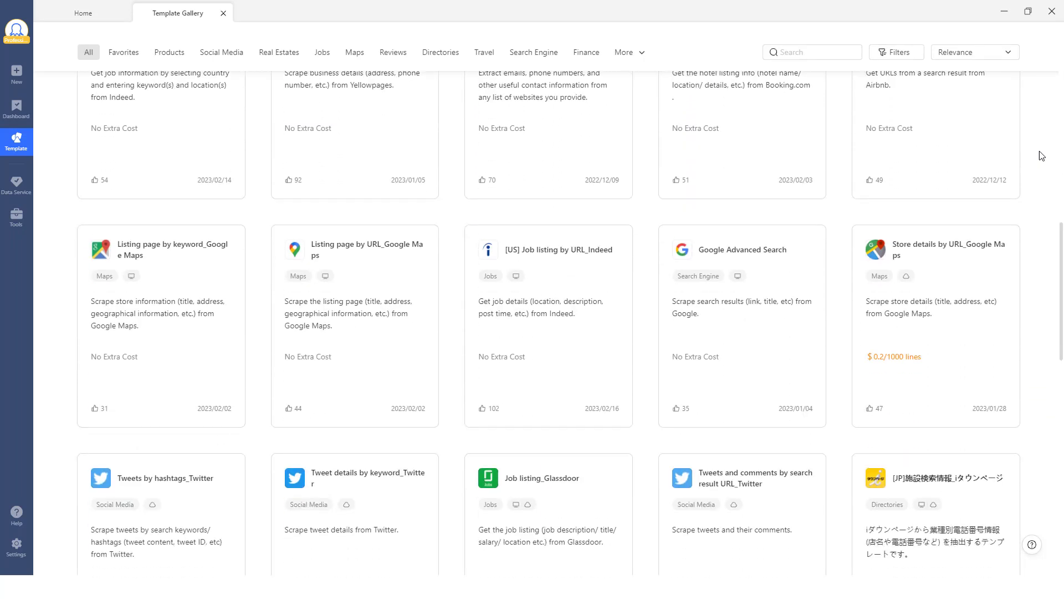
{"action": "scroll", "coordinate": [1042, 156], "scroll_direction": "down", "scroll_amount": 2}
{"action": "scroll", "coordinate": [1042, 156], "scroll_direction": "down", "scroll_amount": 2}
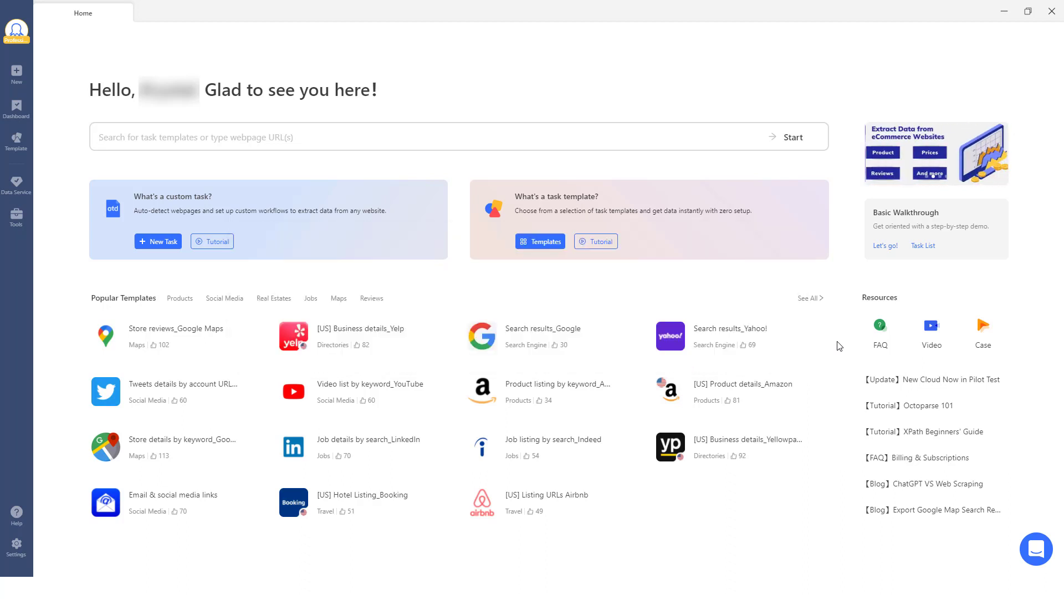
{"action": "left_click", "coordinate": [602, 143]}
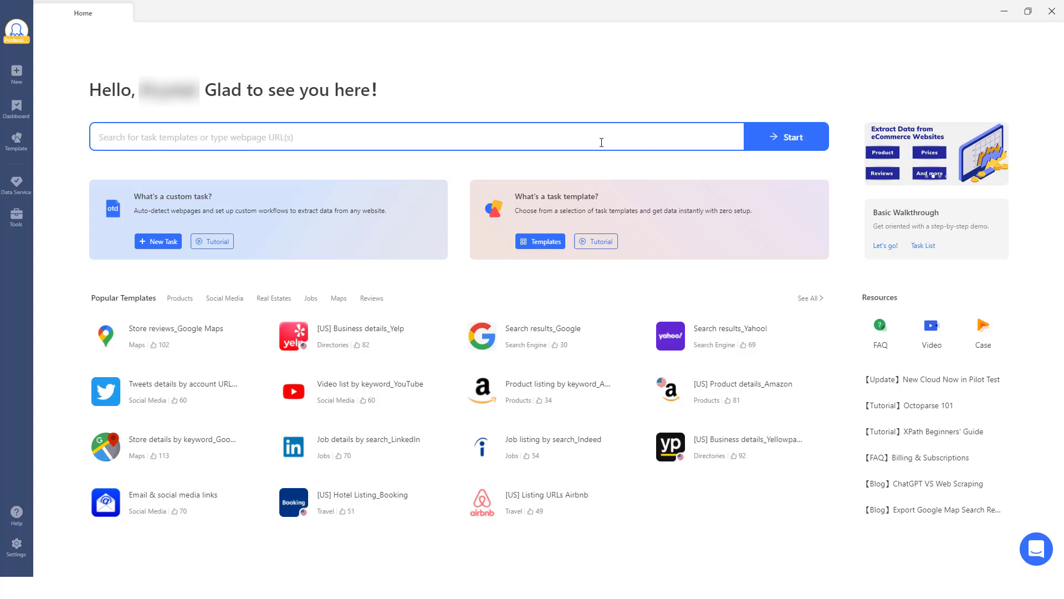
{"action": "type", "text": "https://demo.octoparse.com/"}
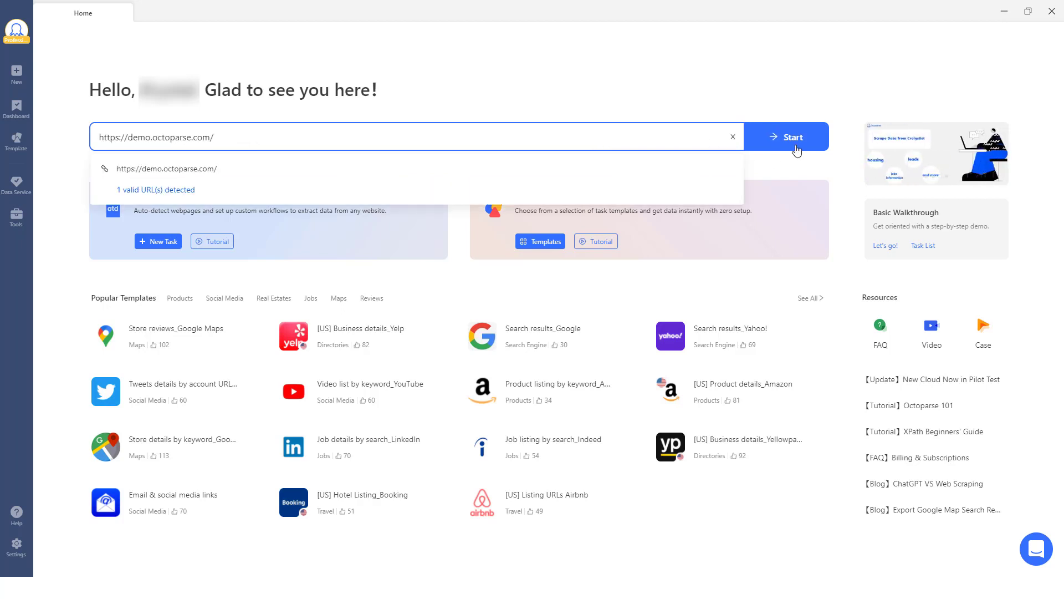
{"action": "left_click", "coordinate": [797, 147]}
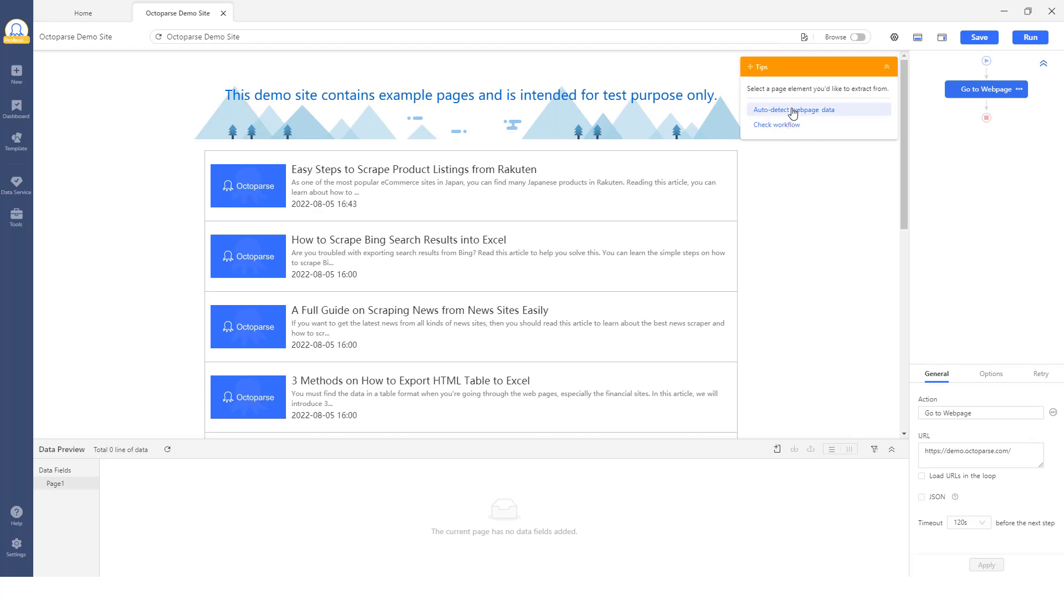
{"action": "left_click", "coordinate": [791, 110]}
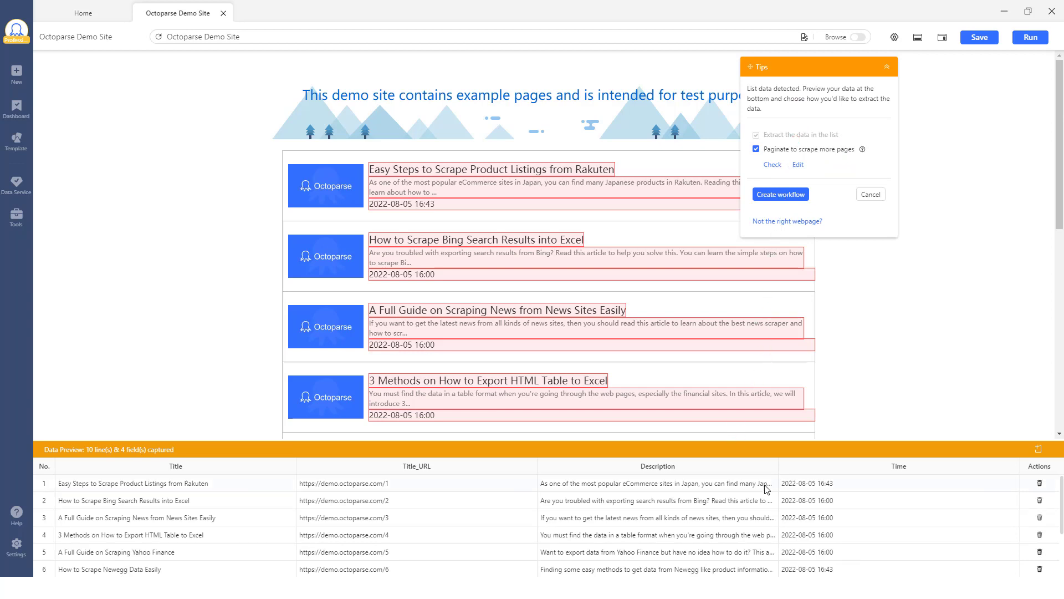
- Generate the workflow and review its pagination, loop item, extraction and 10-row Data Preview
{"action": "scroll", "coordinate": [766, 488], "scroll_direction": "down", "scroll_amount": 3}
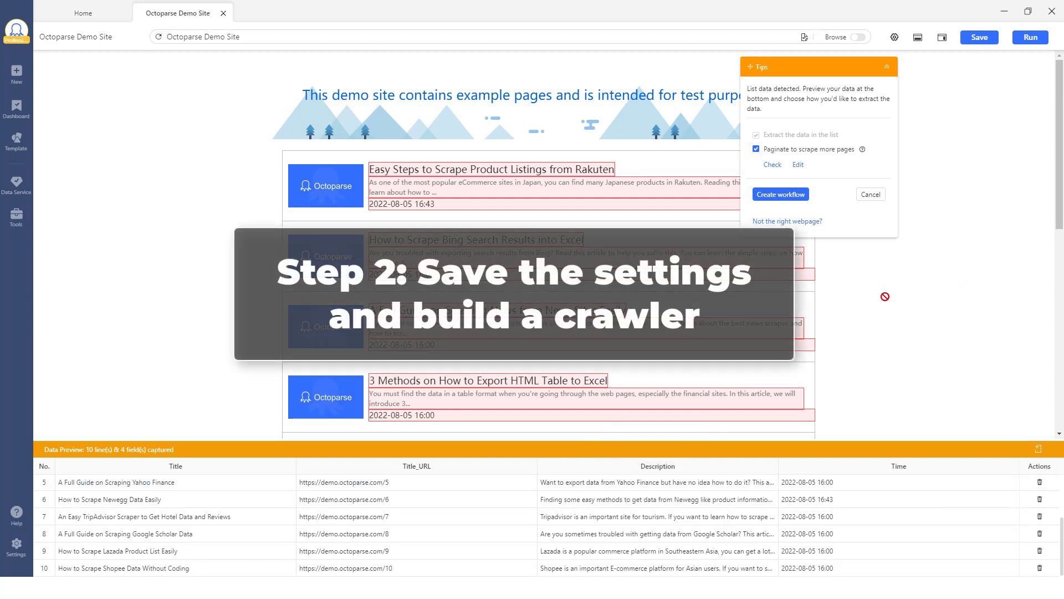
{"action": "left_click", "coordinate": [782, 195]}
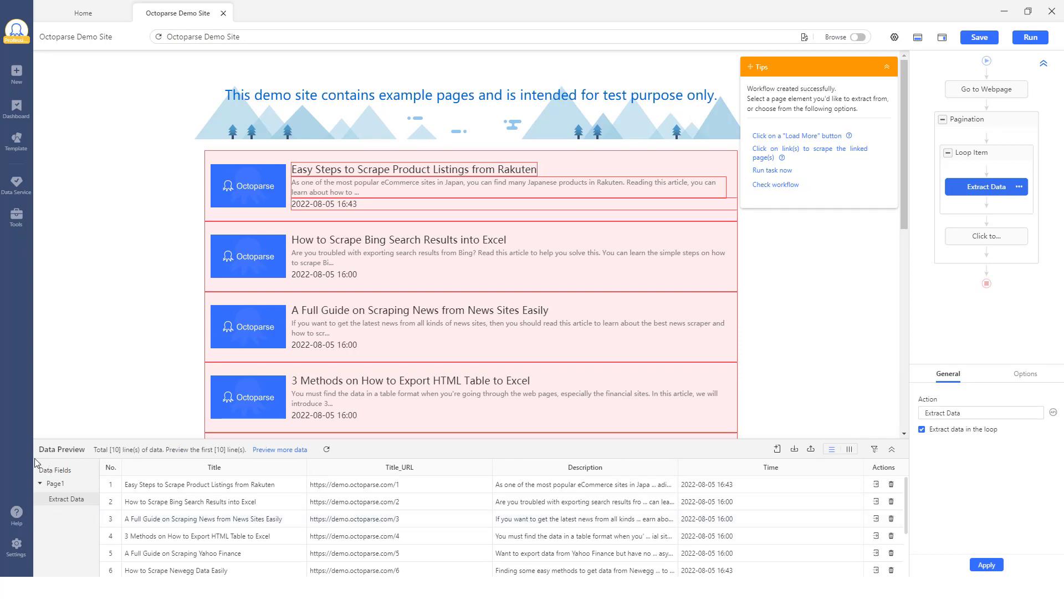
{"action": "scroll", "coordinate": [349, 539], "scroll_direction": "down", "scroll_amount": 3}
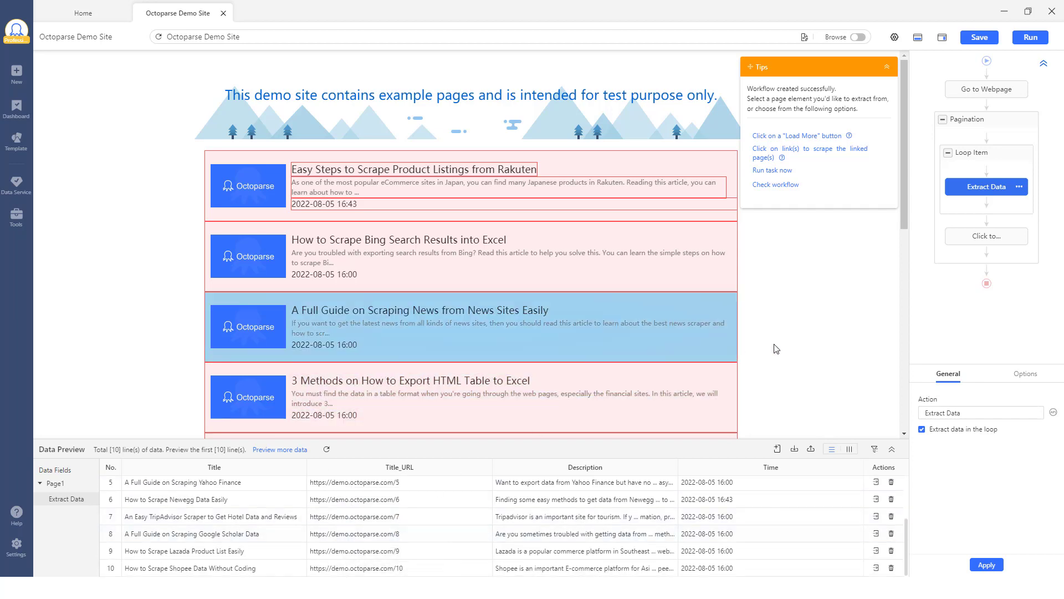
{"action": "scroll", "coordinate": [794, 345], "scroll_direction": "down", "scroll_amount": 8}
{"action": "scroll", "coordinate": [793, 348], "scroll_direction": "down", "scroll_amount": 1}
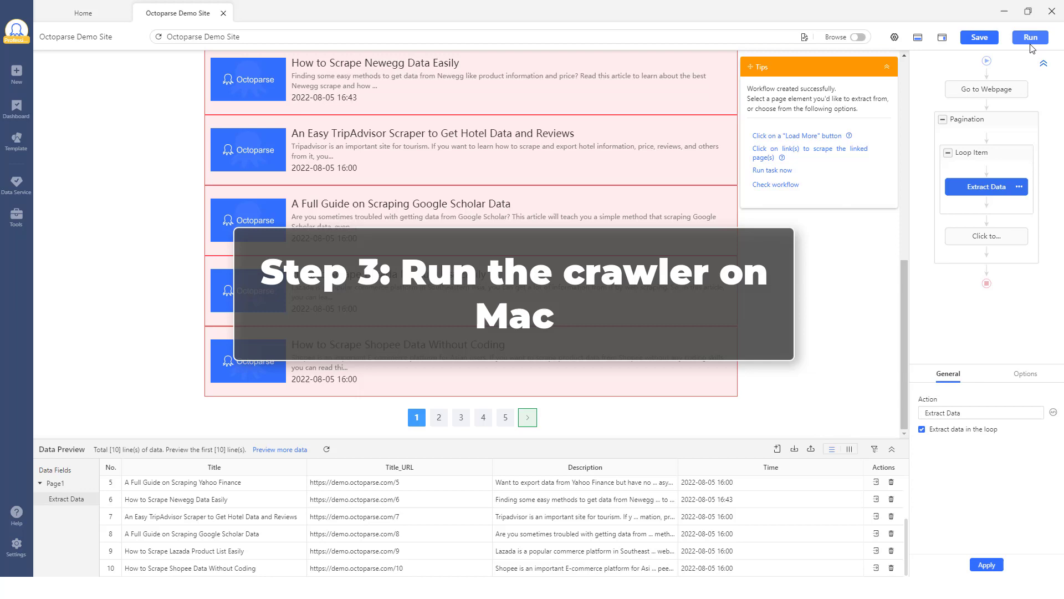
- Save the task and run it locally in Standard Mode, extracting 50 lines
{"action": "left_click", "coordinate": [980, 40]}
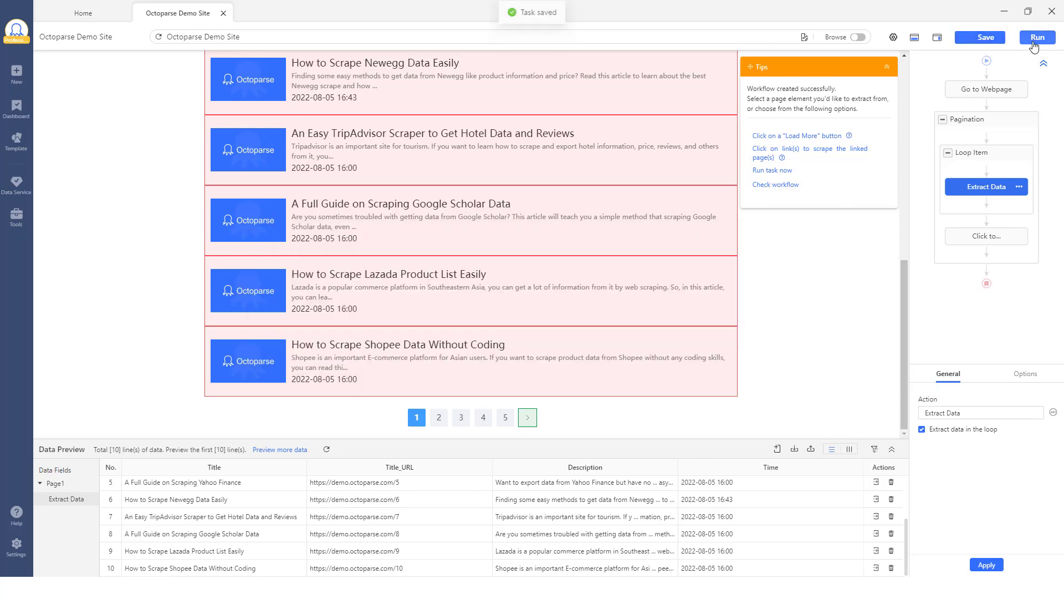
{"action": "left_click", "coordinate": [1034, 45]}
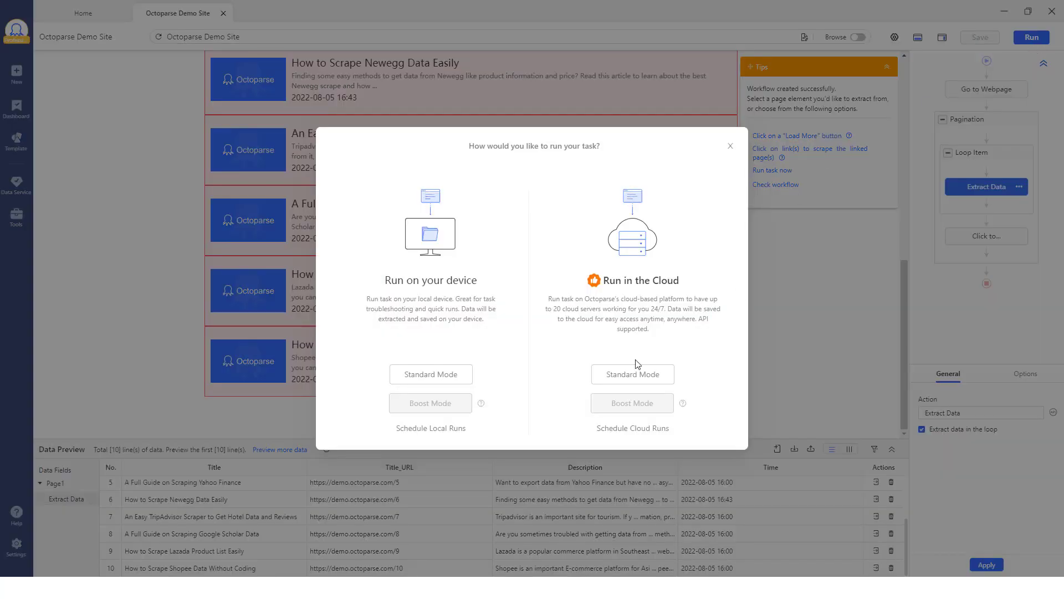
{"action": "left_click", "coordinate": [455, 377]}
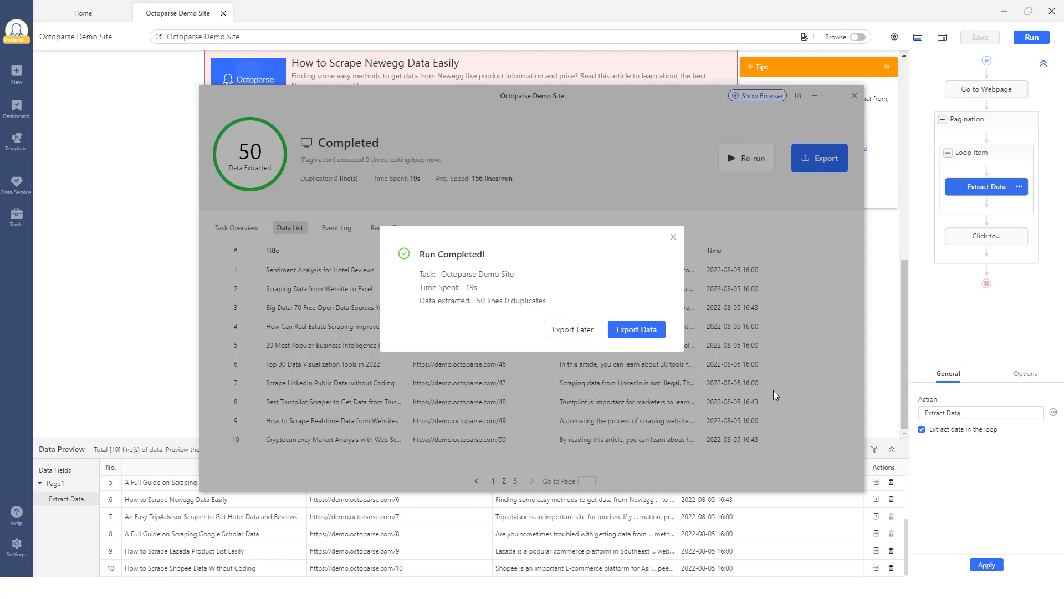
{"action": "left_click", "coordinate": [641, 339]}
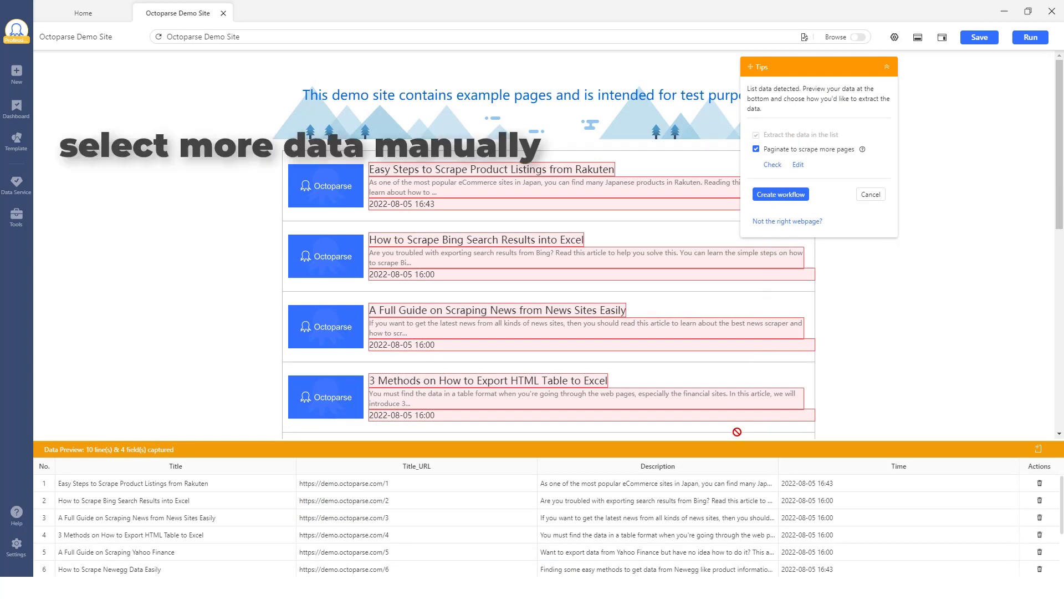
- Open the Search results_Google template from the Template gallery and start its setup with Try it!
{"action": "scroll", "coordinate": [768, 489], "scroll_direction": "down", "scroll_amount": 4}
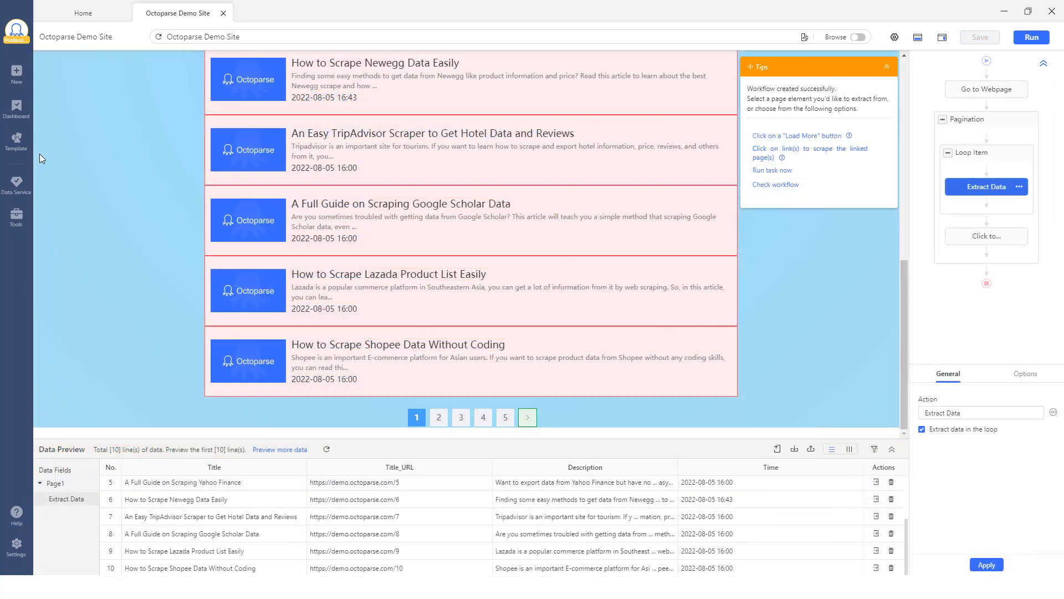
{"action": "left_click", "coordinate": [16, 141]}
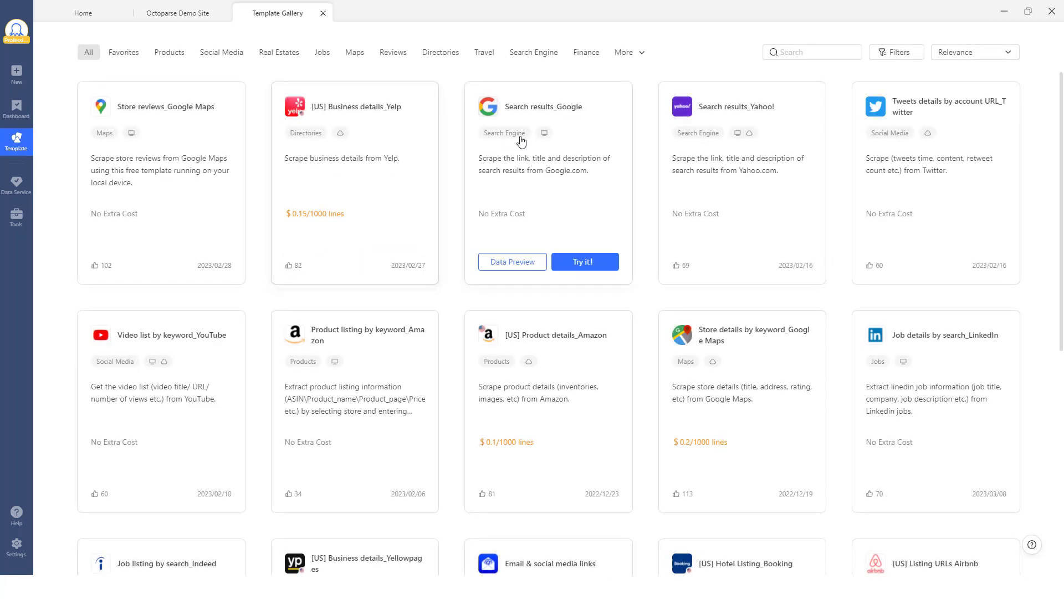
{"action": "left_click", "coordinate": [585, 262]}
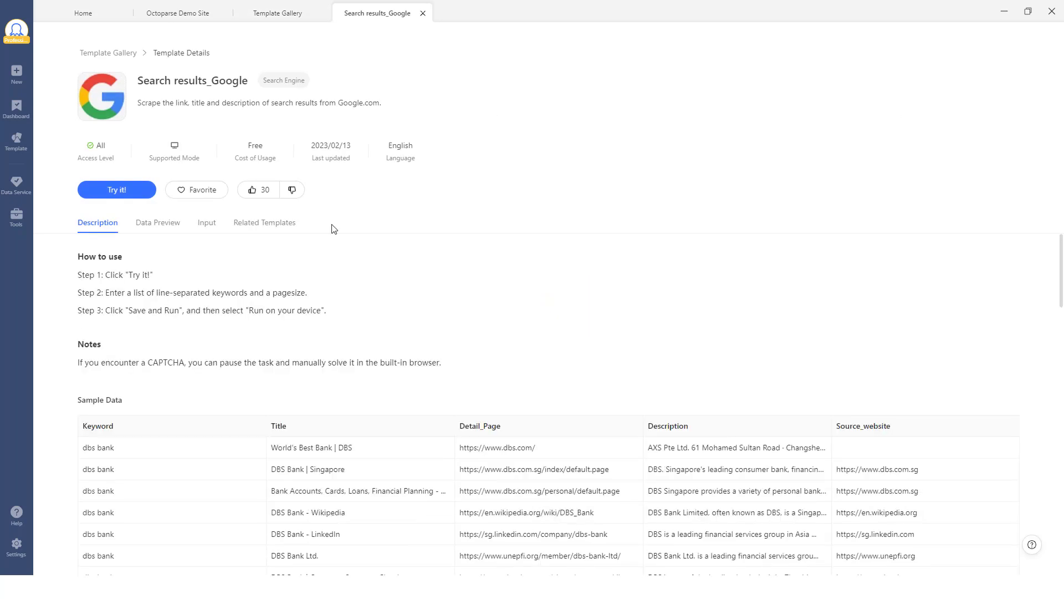
{"action": "left_click", "coordinate": [104, 194]}
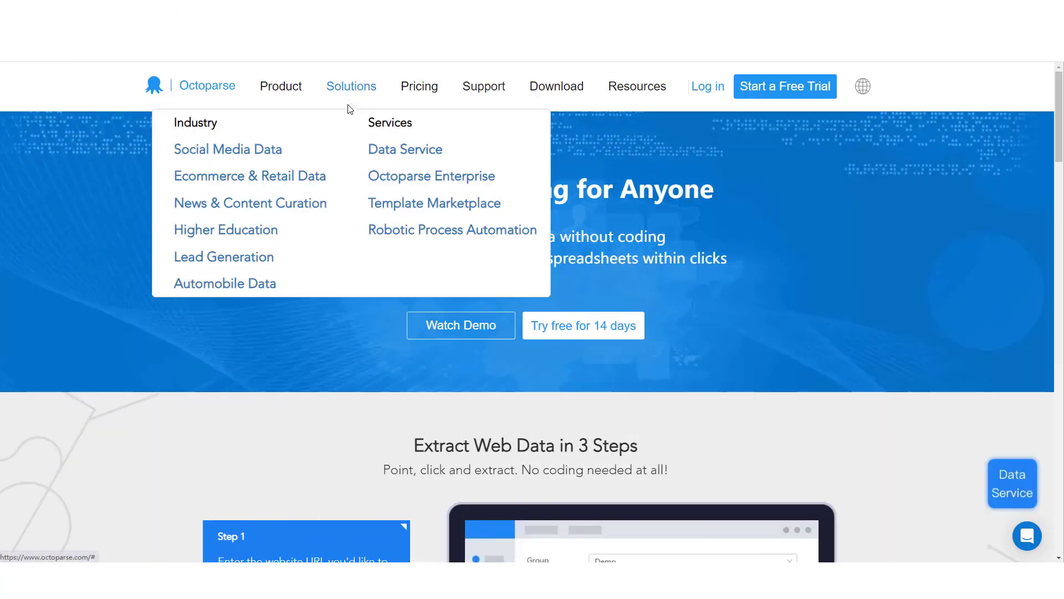
- Go to the Managed Data Service page and scroll down to its 'Talk to our team' form
{"action": "left_click", "coordinate": [404, 150]}
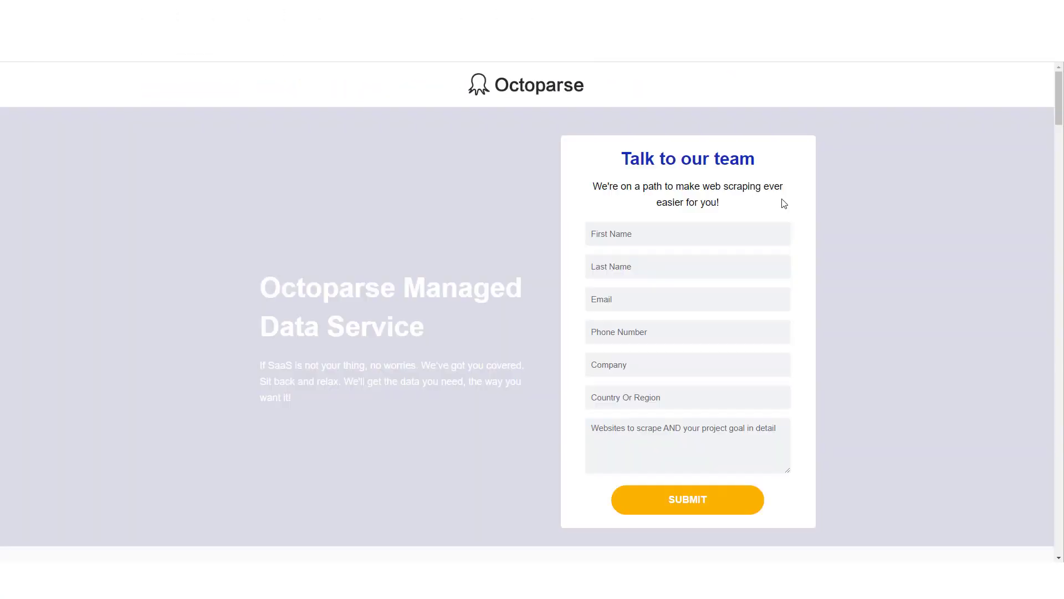
{"action": "scroll", "coordinate": [900, 275], "scroll_direction": "down", "scroll_amount": 1}
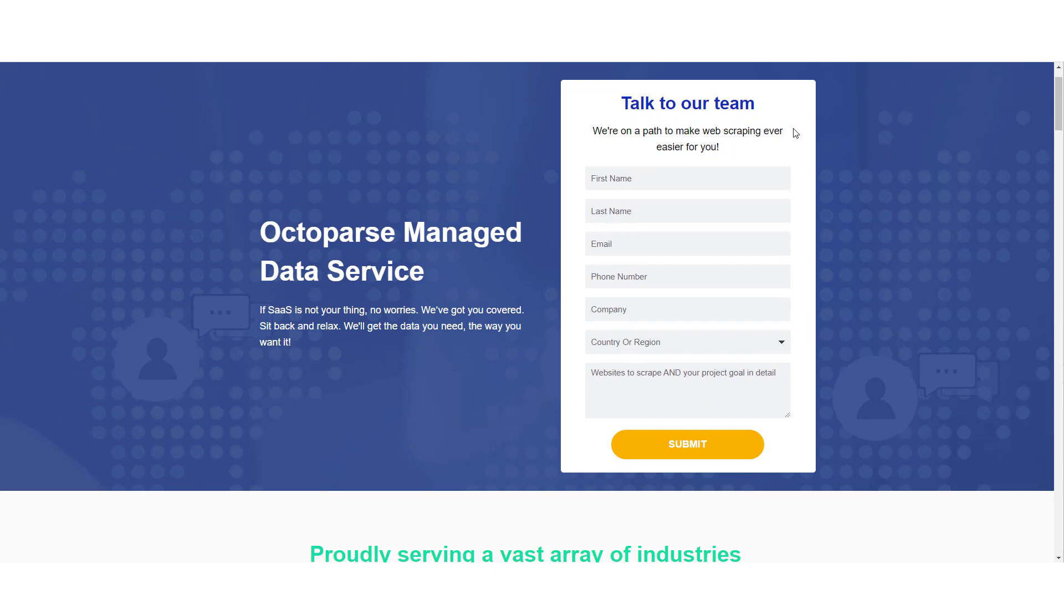
{"action": "scroll", "coordinate": [889, 392], "scroll_direction": "down", "scroll_amount": 2}
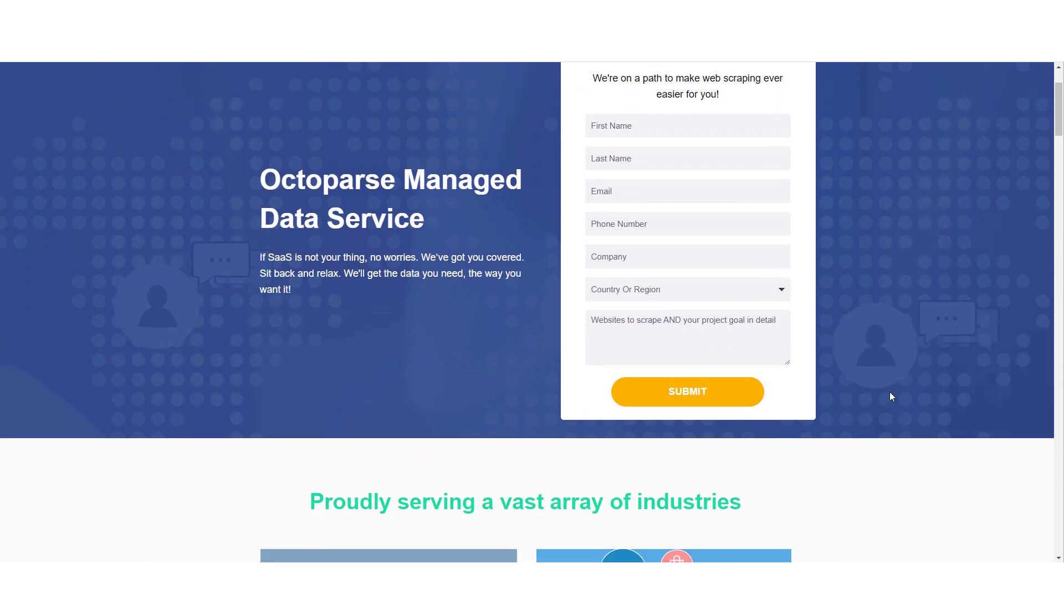